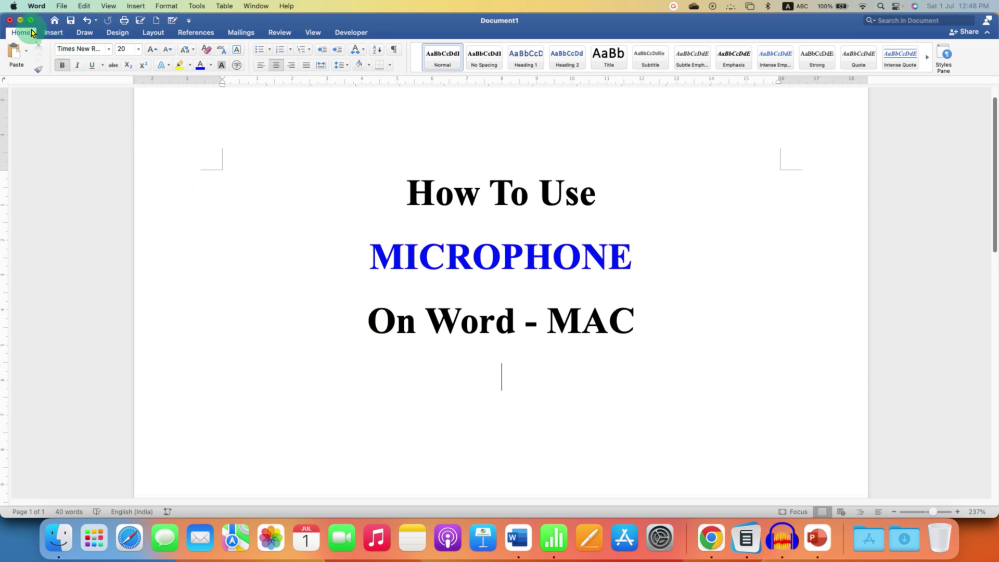
# Open System Settings from the Apple menu
pyautogui.click(13, 10)
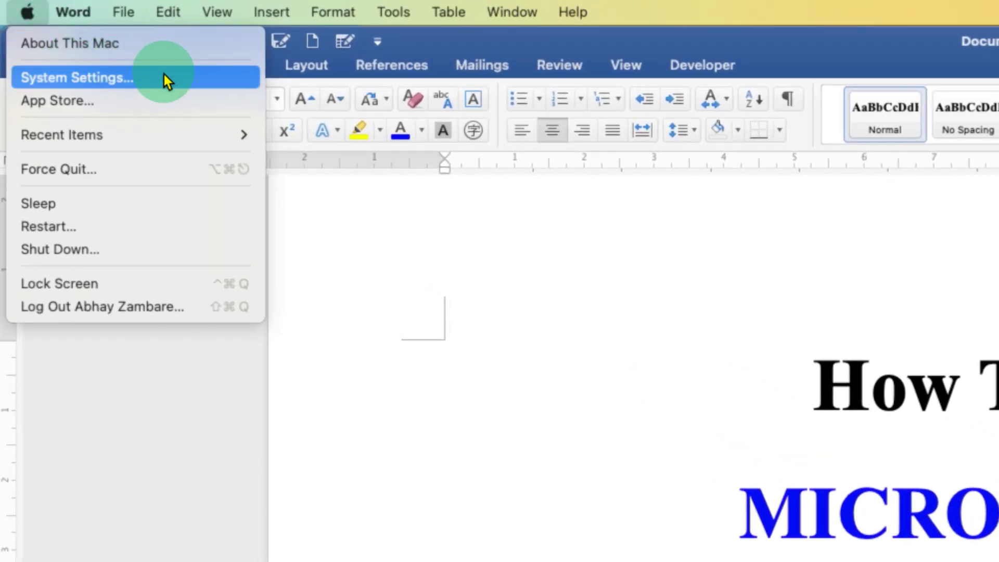
pyautogui.click(164, 74)
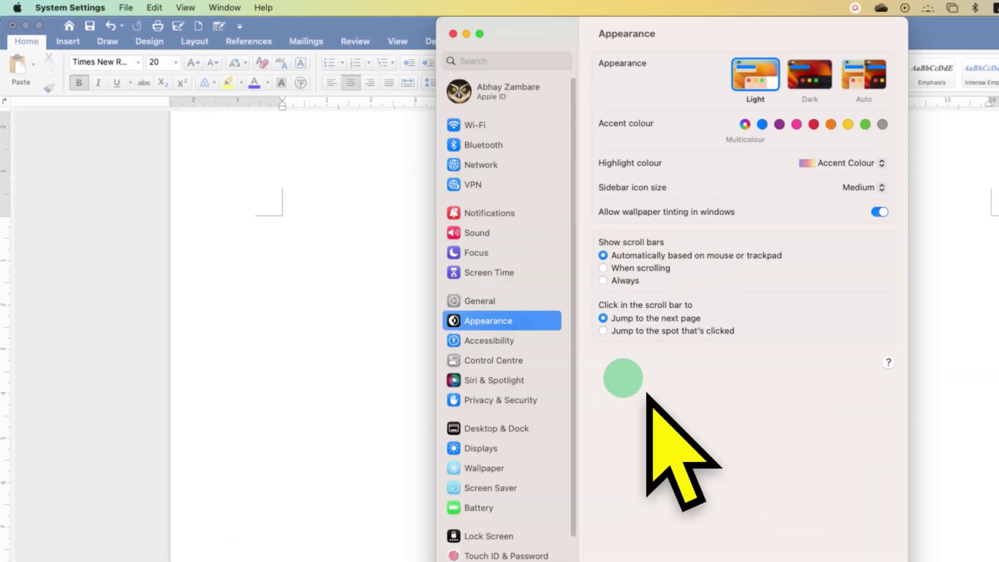
# In Sound, choose External Microphone as the input device, briefly trying MacBook Air Microphone
pyautogui.click(478, 236)
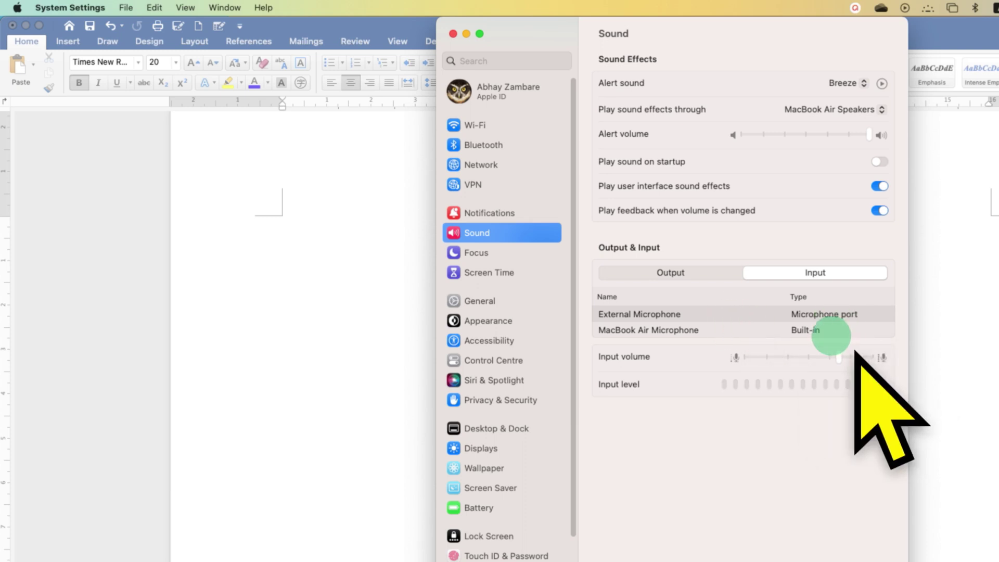
pyautogui.click(649, 314)
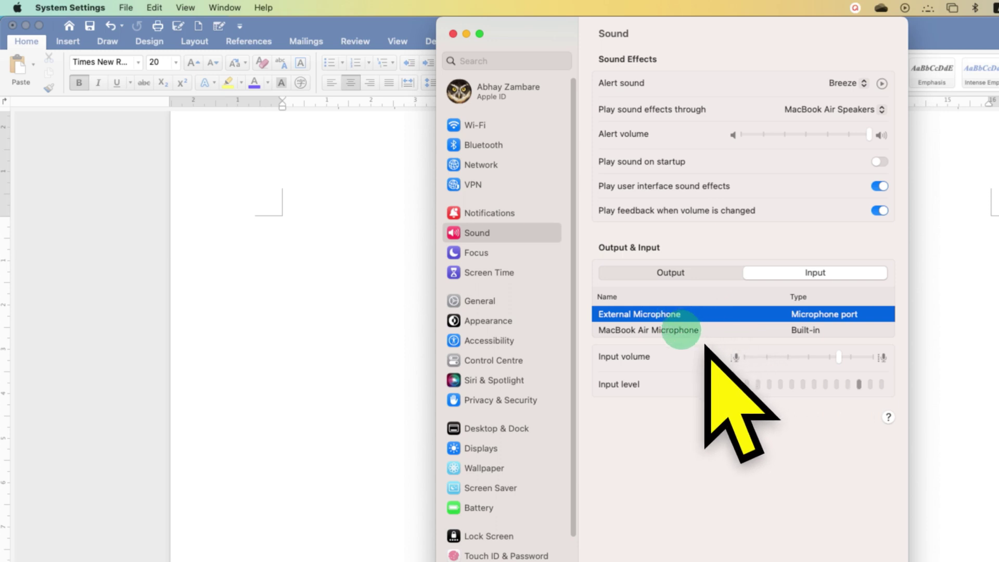
pyautogui.click(679, 329)
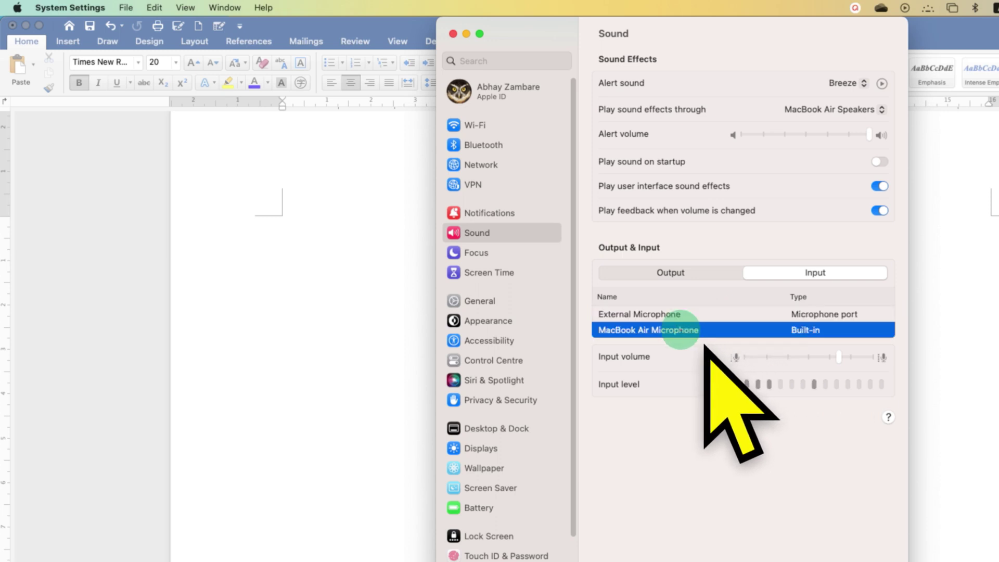
pyautogui.click(614, 313)
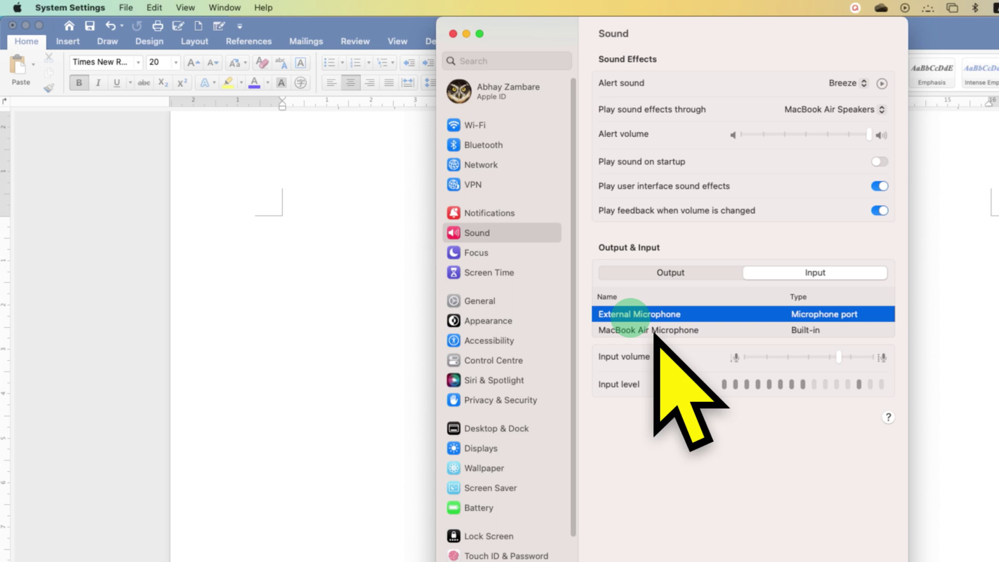
pyautogui.scroll(-3, 539, 358)
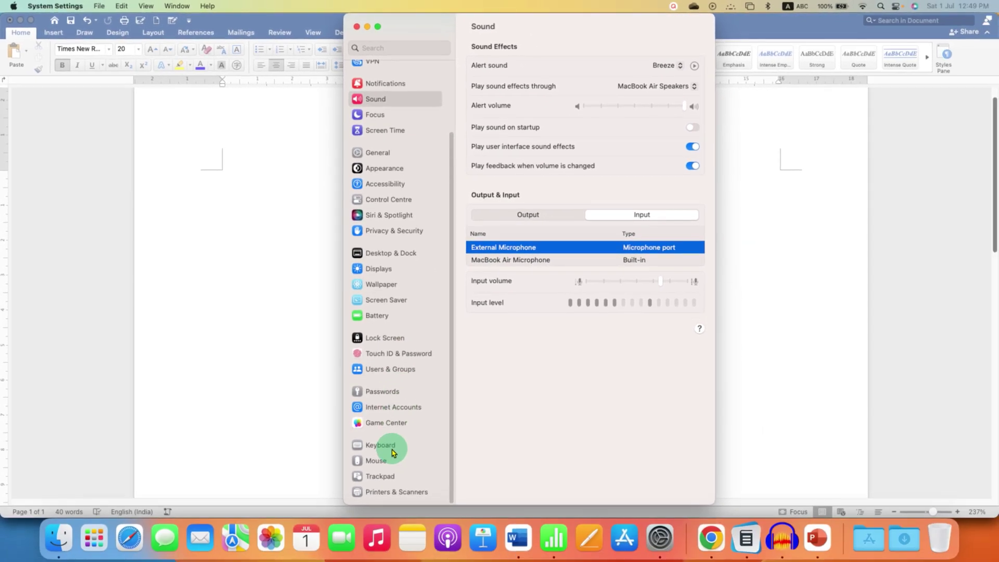
# In the Keyboard pane, switch on Dictation and confirm with Enable
pyautogui.click(398, 452)
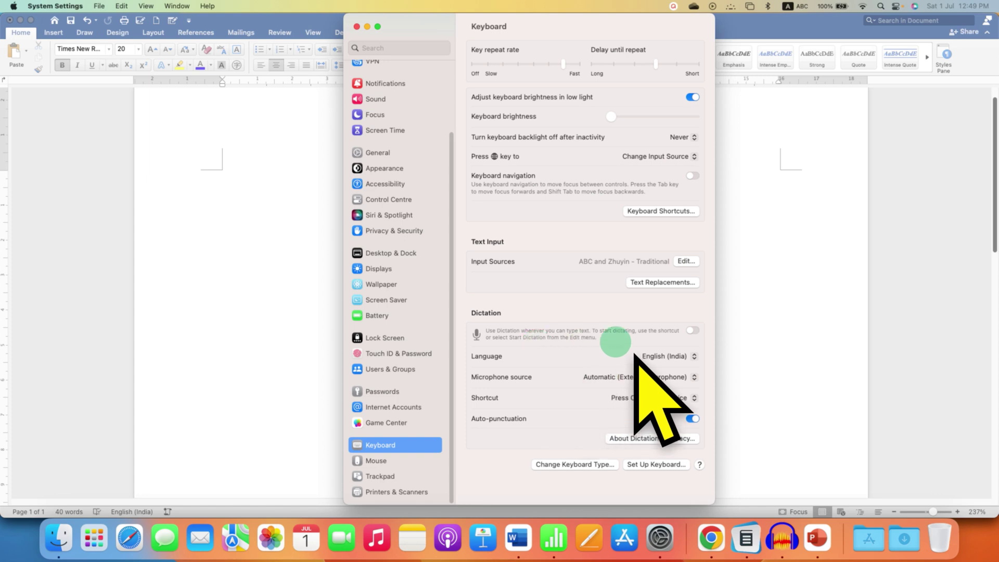
pyautogui.click(692, 330)
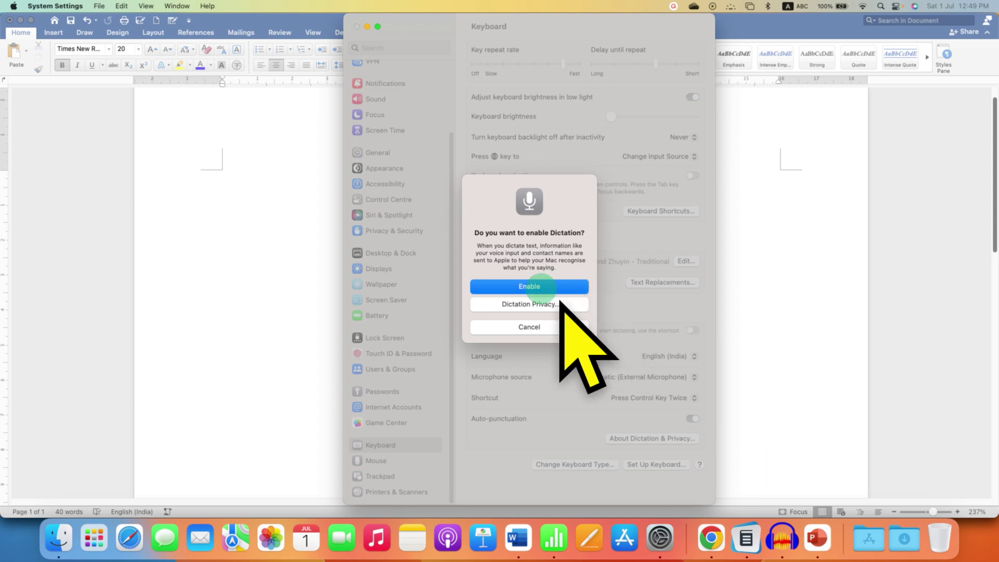
pyautogui.click(539, 286)
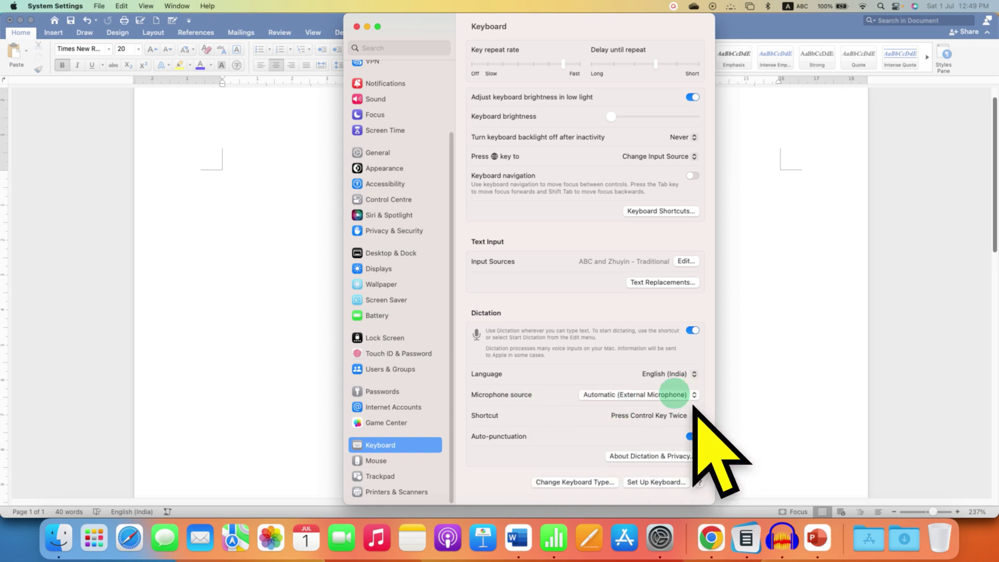
# Set dictation's microphone source to External Microphone and keep the Press Control Key Twice shortcut
pyautogui.click(675, 395)
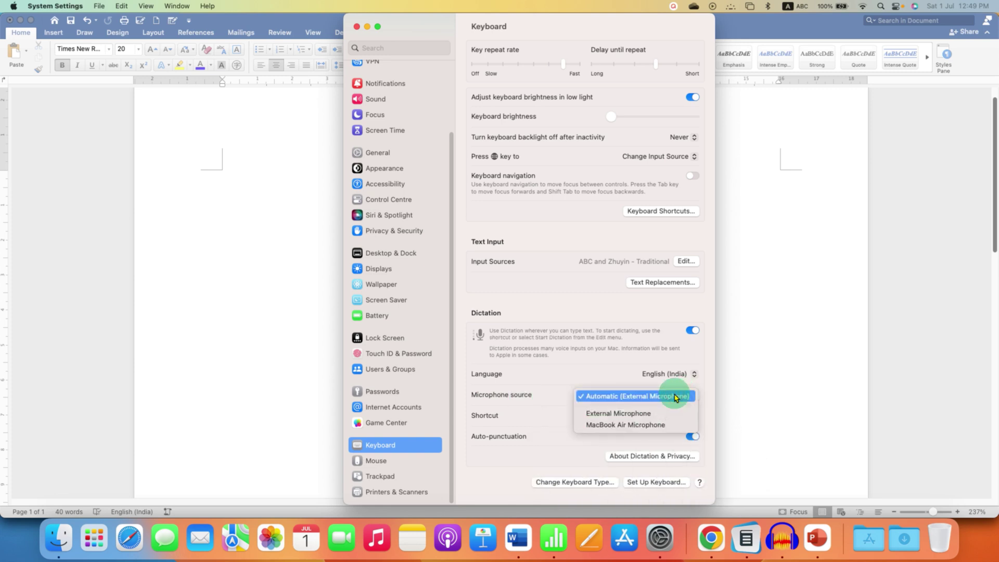
pyautogui.click(655, 413)
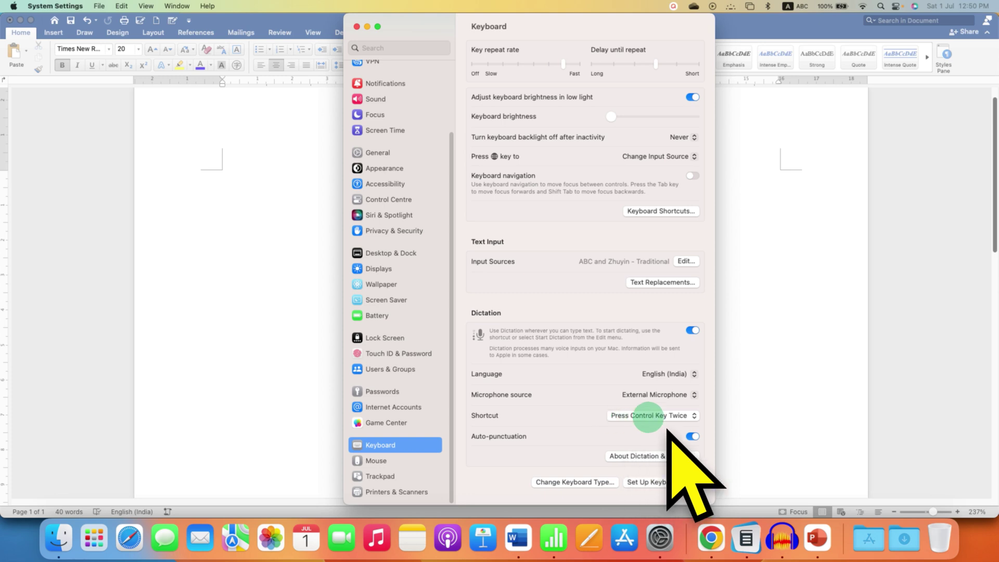
pyautogui.click(649, 416)
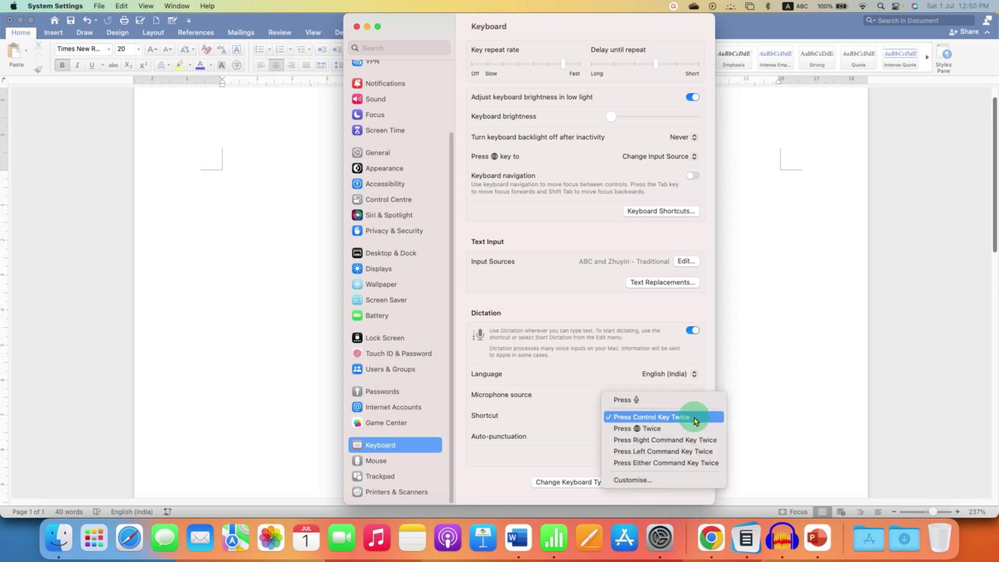
pyautogui.click(694, 421)
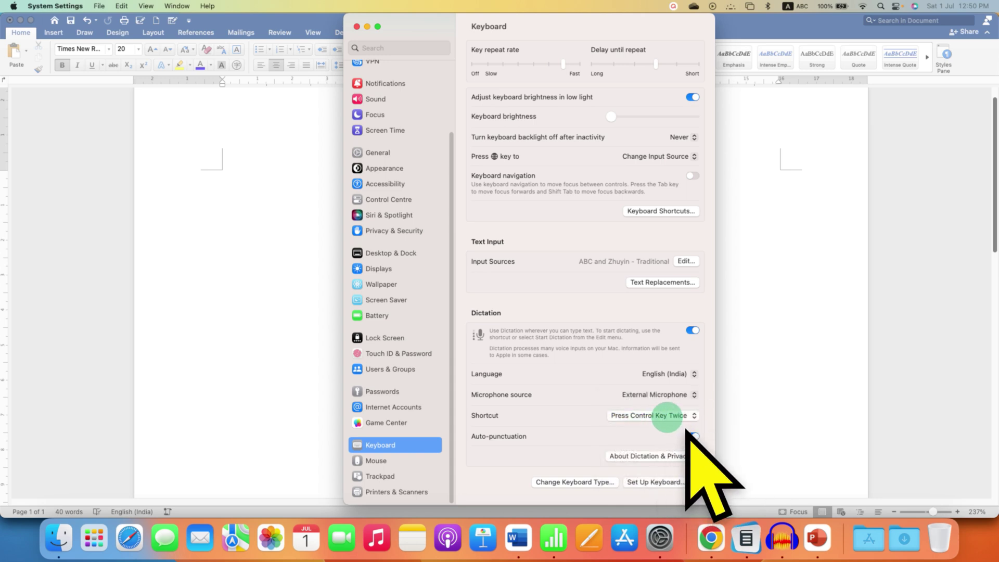
# Close System Settings and start dictating into the Word document
pyautogui.click(357, 29)
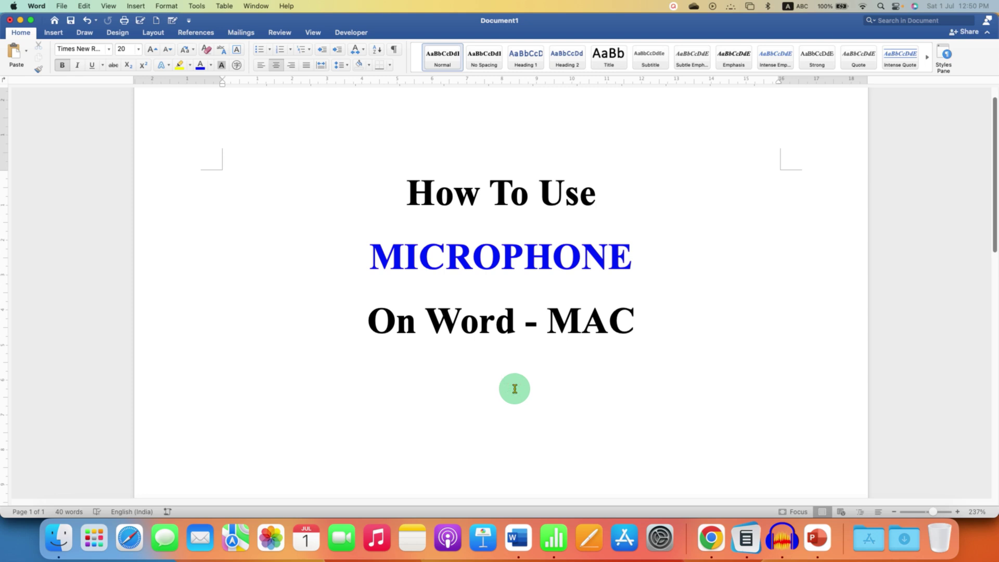
pyautogui.press('fn')
pyautogui.press('fn')
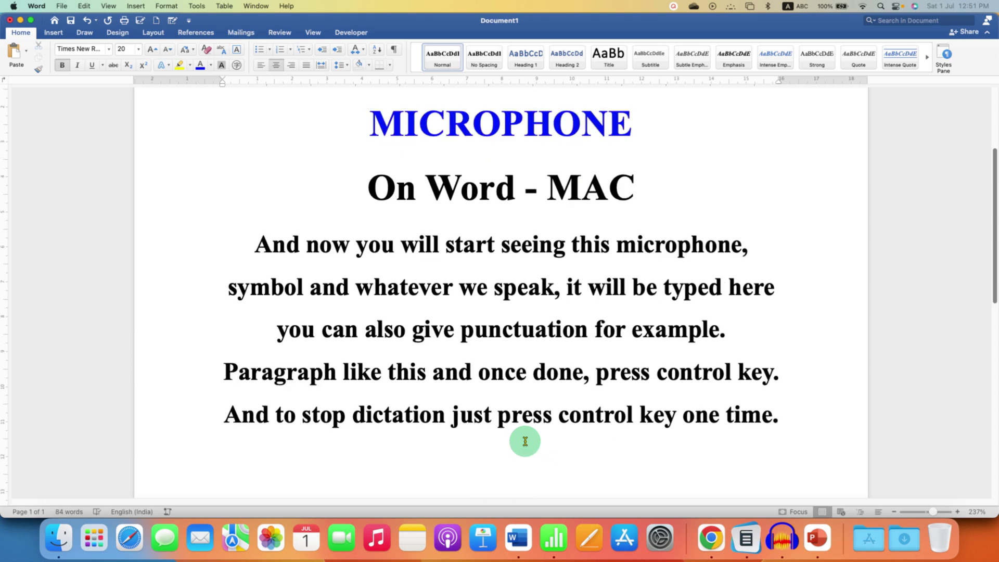
pyautogui.scroll(2, 524, 441)
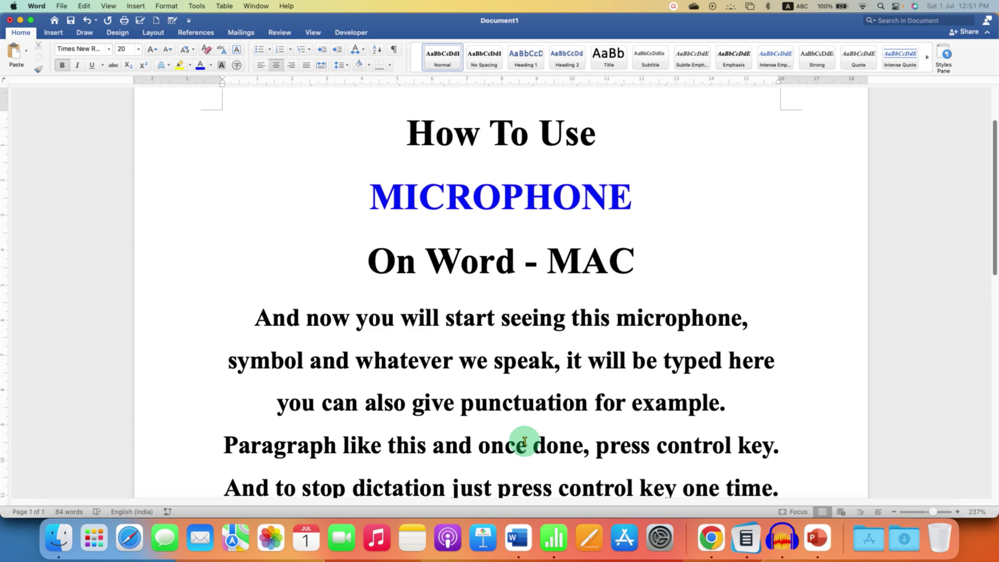